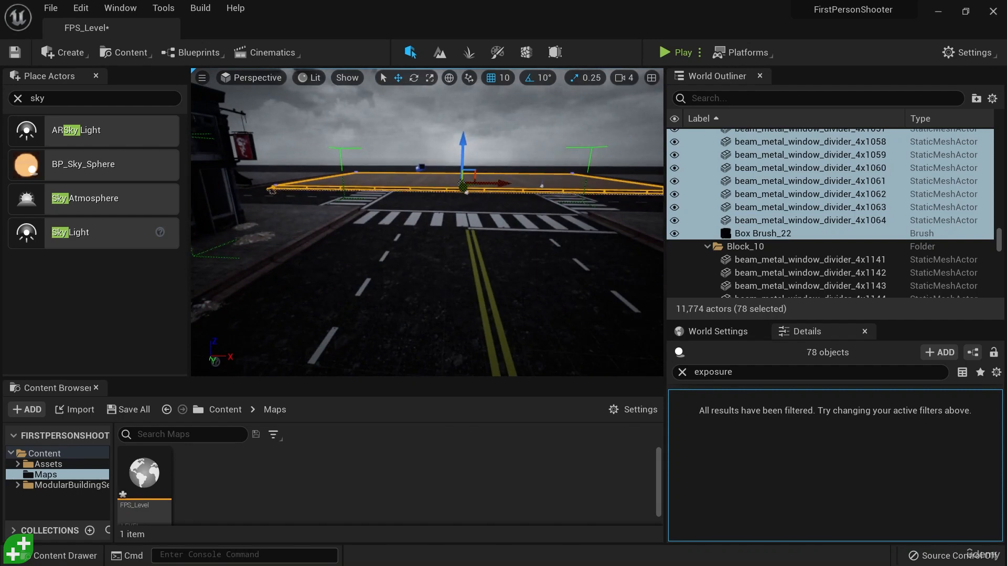
# Delete CameraActor2, the camera placed near the street corner beside the crosswalk
pyautogui.moveTo(446, 210); pyautogui.dragTo(279, 163)
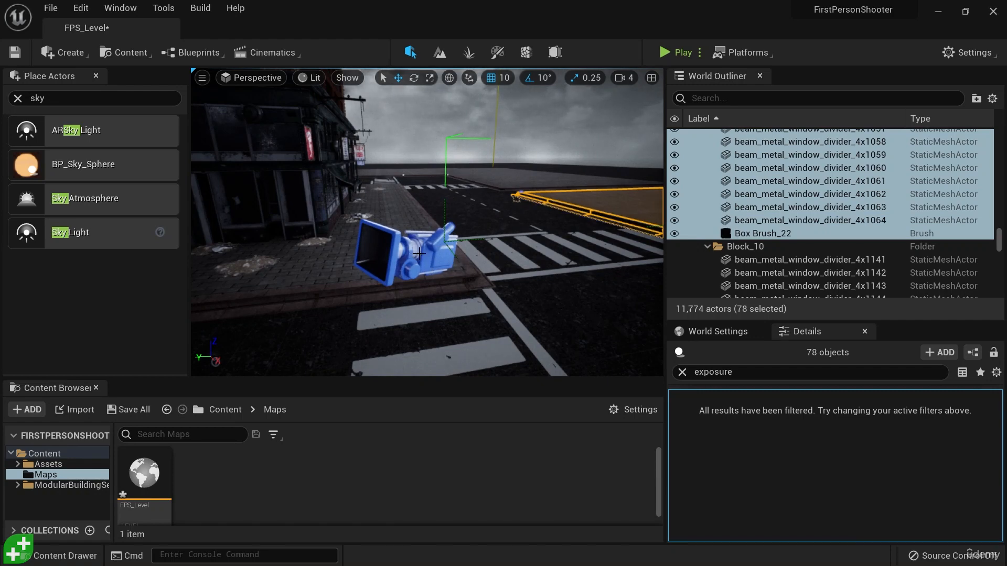
pyautogui.click(416, 254)
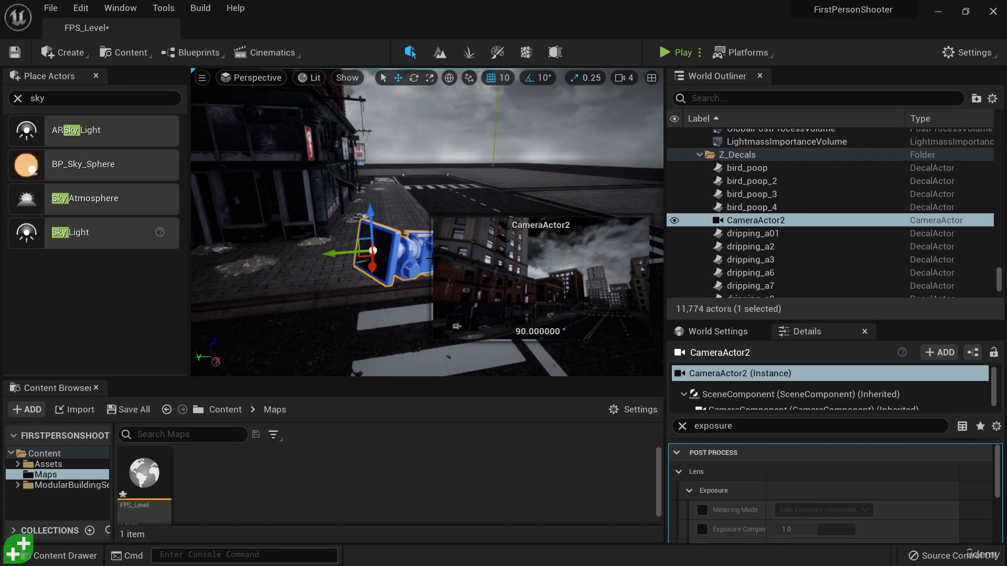
pyautogui.press('Delete')
# Duplicate the low empty city block beyond the crosswalks, leaving the copy just above the original
pyautogui.moveTo(491, 294); pyautogui.dragTo(449, 209, button='right')
pyautogui.click(465, 216)
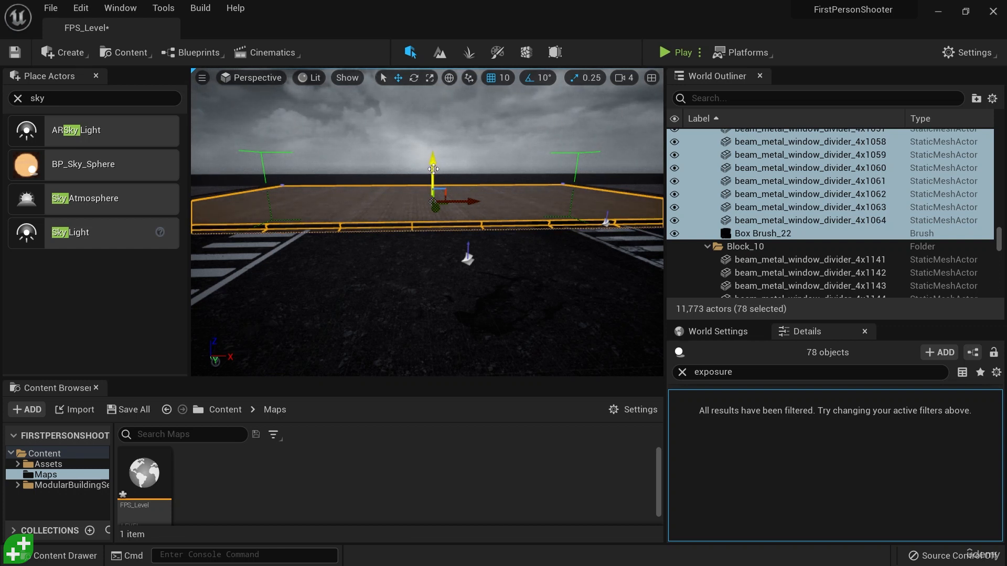
pyautogui.keyDown('alt'); pyautogui.moveTo(433, 168); pyautogui.dragTo(444, 139); pyautogui.keyUp('alt')
pyautogui.moveTo(443, 139); pyautogui.dragTo(448, 168, button='right')
# Rotate the duplicated block about the X axis until its paved surface stands upright like a wall
pyautogui.press('e')
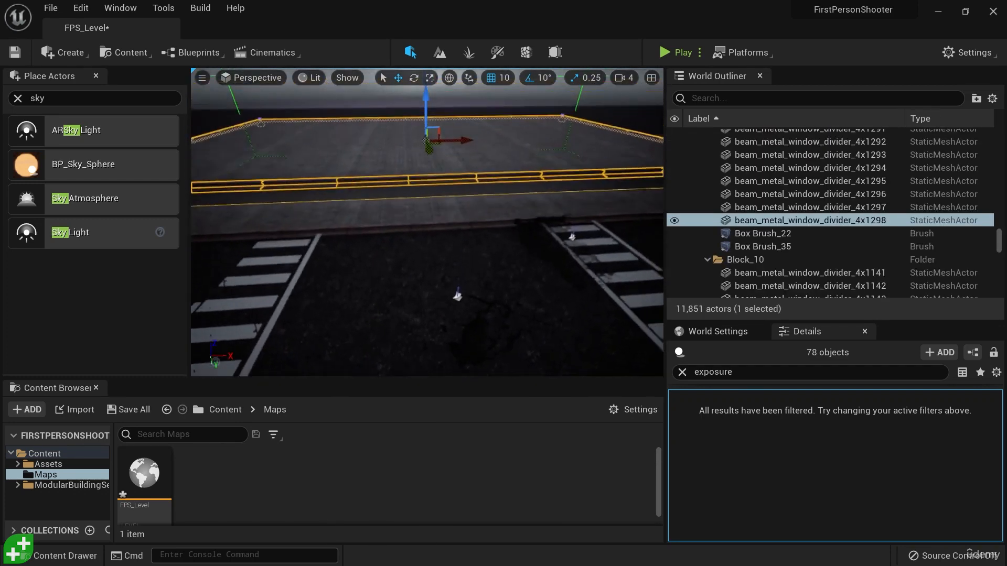
pyautogui.moveTo(458, 296); pyautogui.dragTo(484, 341, button='right')
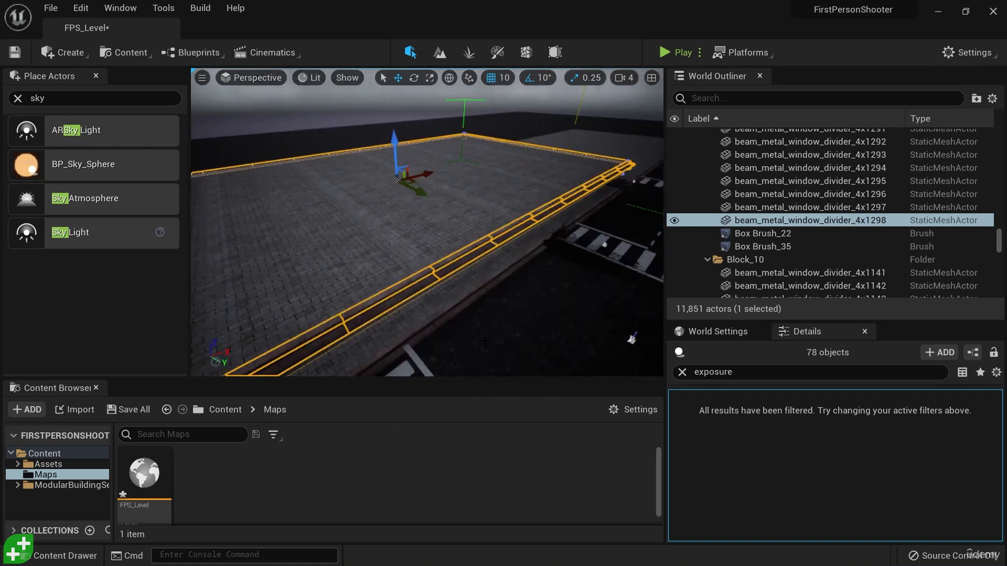
pyautogui.press('e')
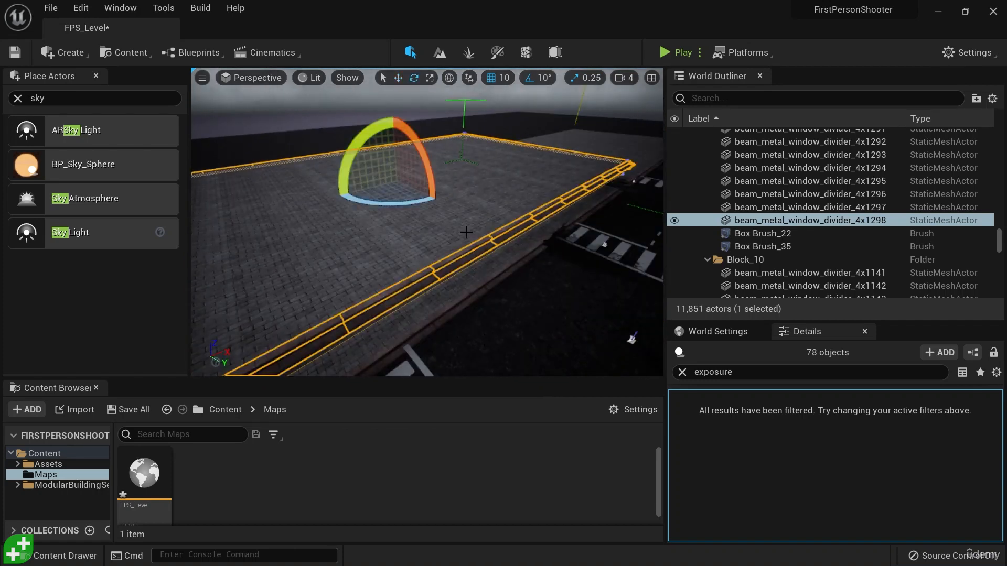
pyautogui.moveTo(385, 124); pyautogui.dragTo(435, 173)
pyautogui.moveTo(546, 269); pyautogui.dragTo(624, 273, button='right')
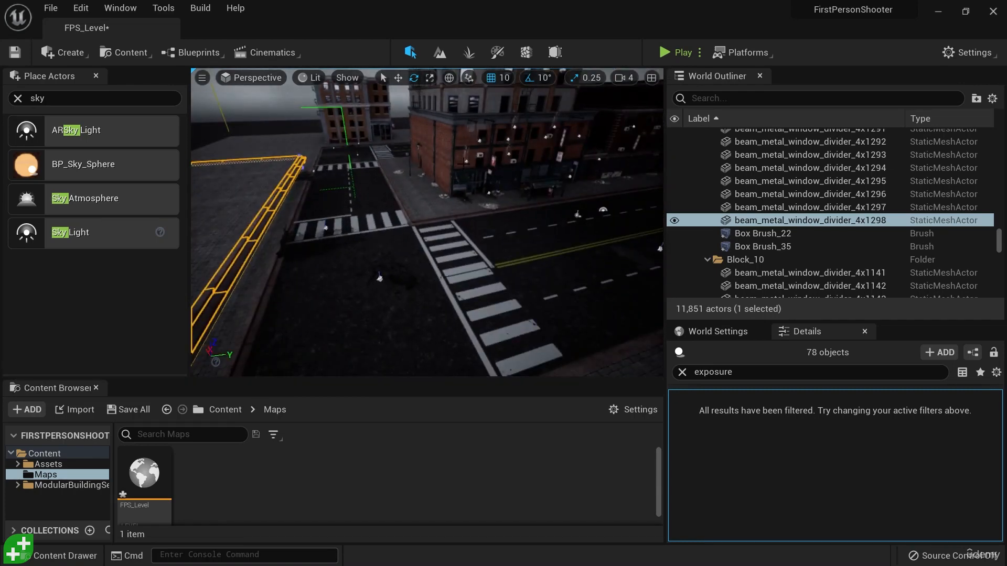
pyautogui.press('f')
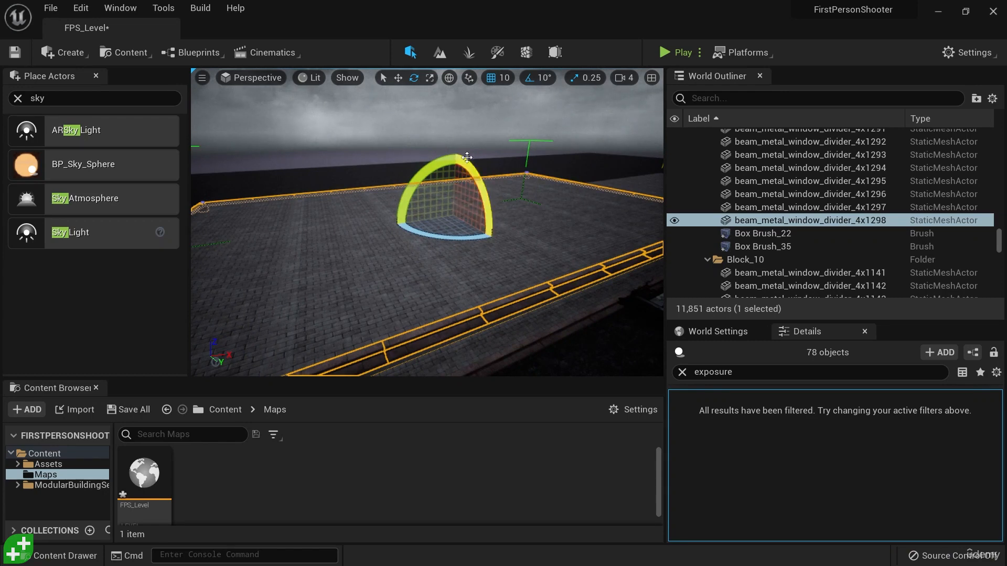
pyautogui.moveTo(470, 165); pyautogui.dragTo(514, 251)
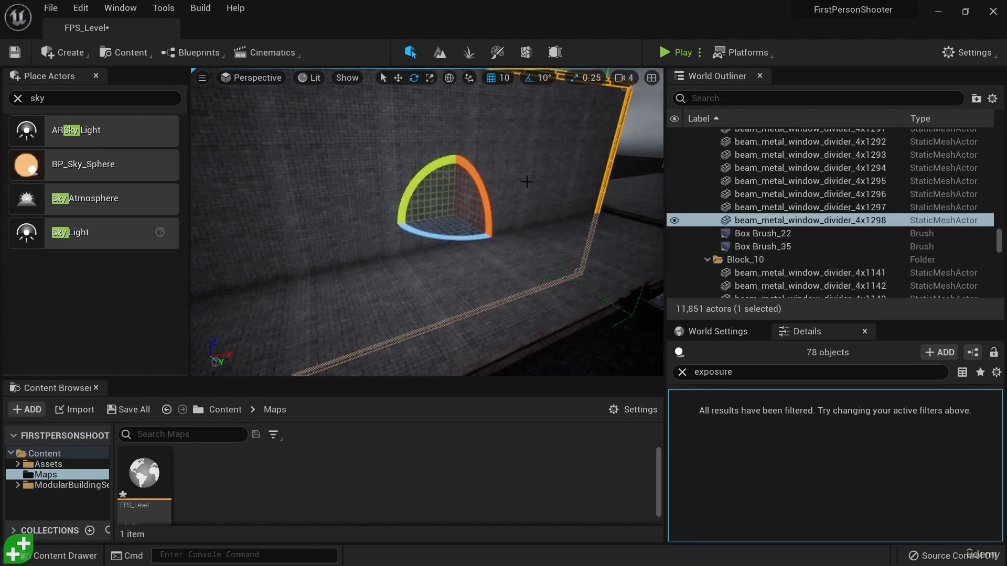
# Move the upright wall along the Y axis across the side street to the near edge of the main road
pyautogui.moveTo(587, 229); pyautogui.dragTo(577, 248, button='right')
pyautogui.press('w')
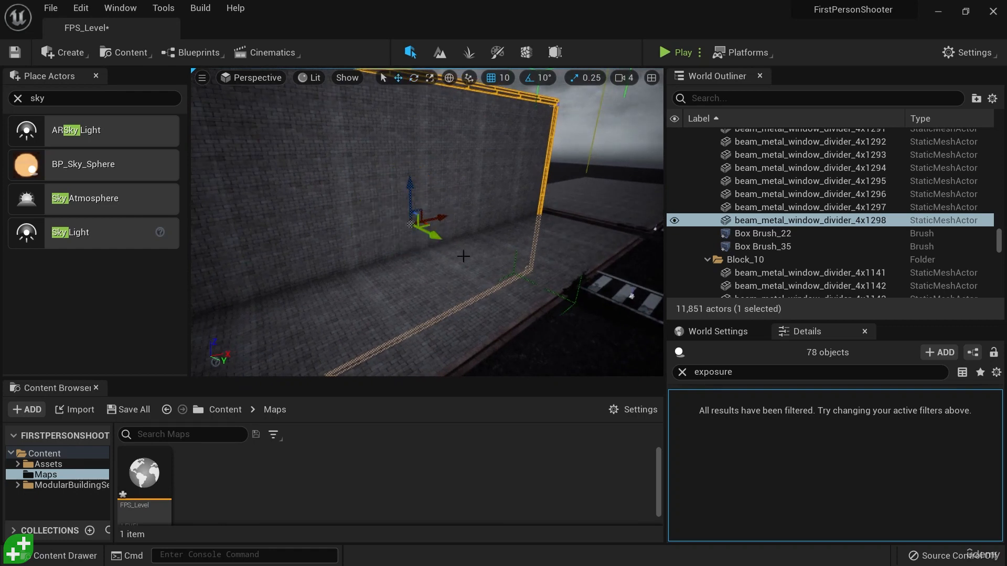
pyautogui.moveTo(435, 236); pyautogui.dragTo(568, 283)
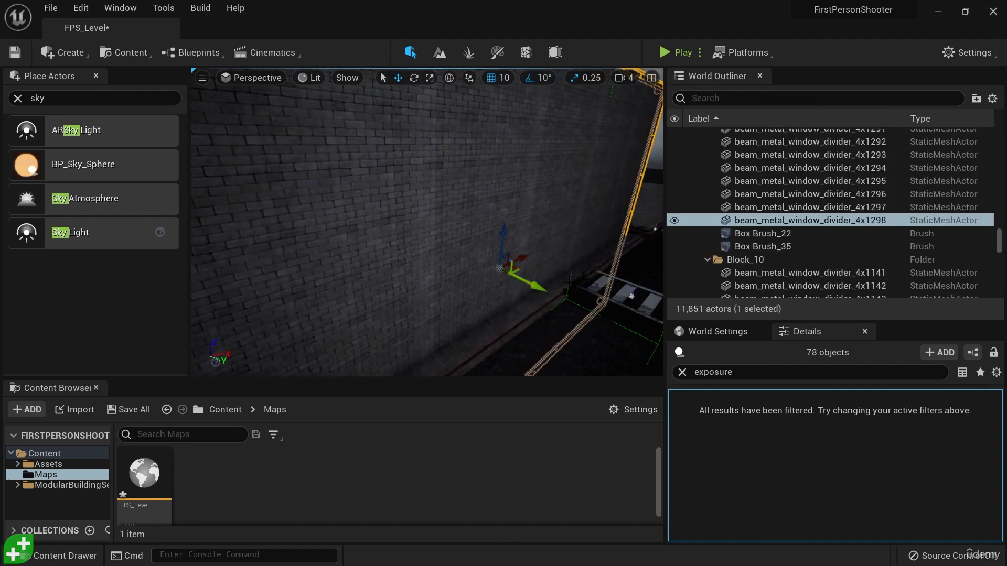
pyautogui.moveTo(570, 281); pyautogui.dragTo(584, 213, button='right')
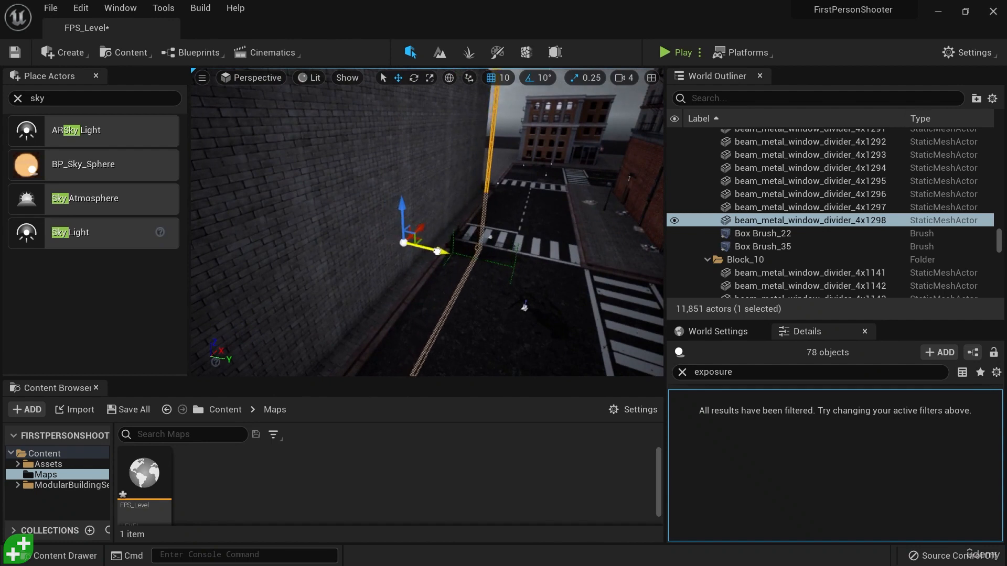
pyautogui.keyDown('shift'); pyautogui.moveTo(440, 251); pyautogui.dragTo(504, 269); pyautogui.keyUp('shift')
pyautogui.moveTo(440, 252); pyautogui.dragTo(419, 260, button='right')
pyautogui.press('w')
pyautogui.press('s')
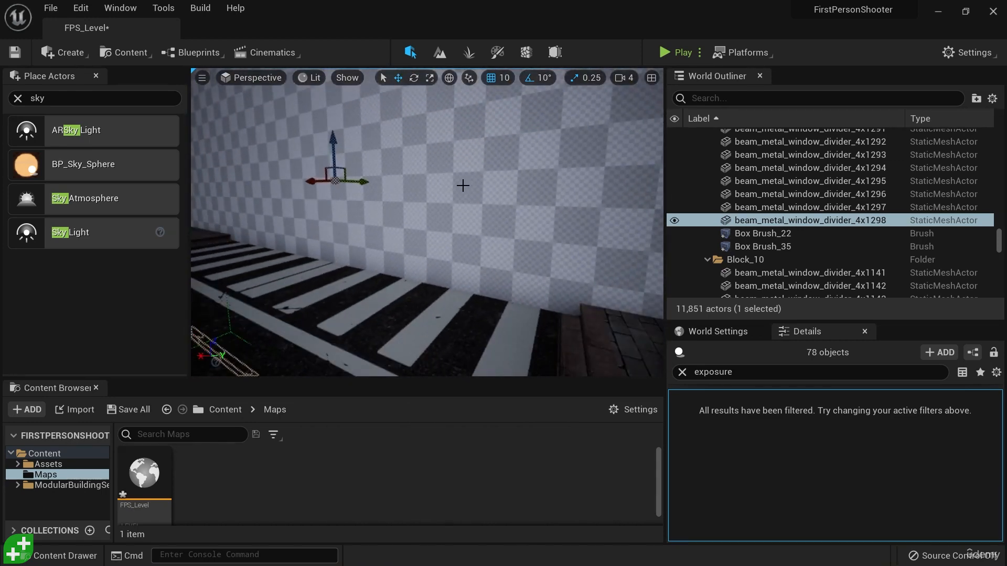
pyautogui.moveTo(505, 252)
pyautogui.mouseDown(button='right')
pyautogui.moveTo(462, 253)
pyautogui.moveTo(548, 250)
pyautogui.moveTo(462, 249)
pyautogui.moveTo(527, 254)
pyautogui.moveTo(474, 252)
pyautogui.moveTo(512, 234)
pyautogui.mouseUp(button='right')
pyautogui.press('s')
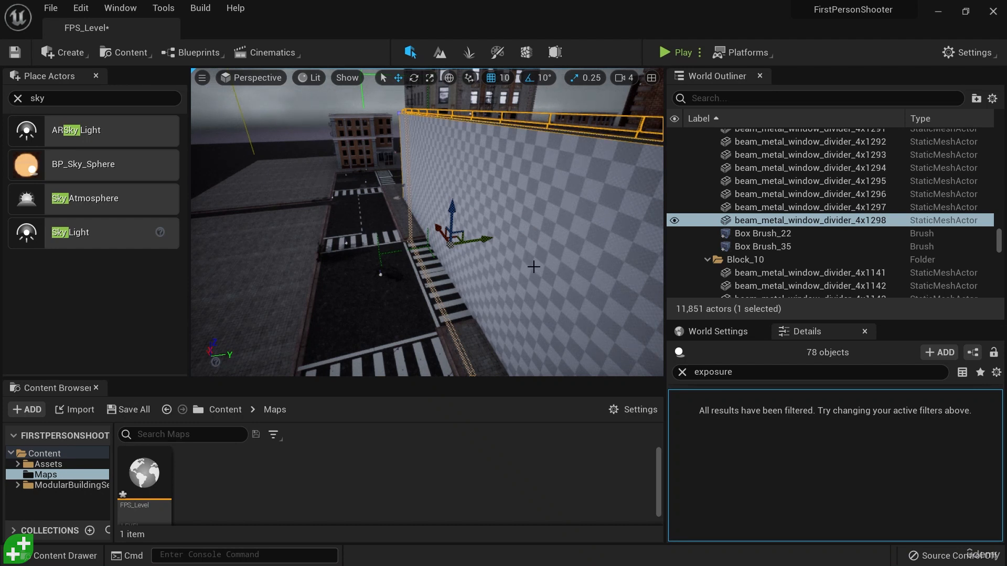
# Duplicate the wall by rotating a copy half a turn about the vertical axis, with its brick side facing the side street
pyautogui.press('e')
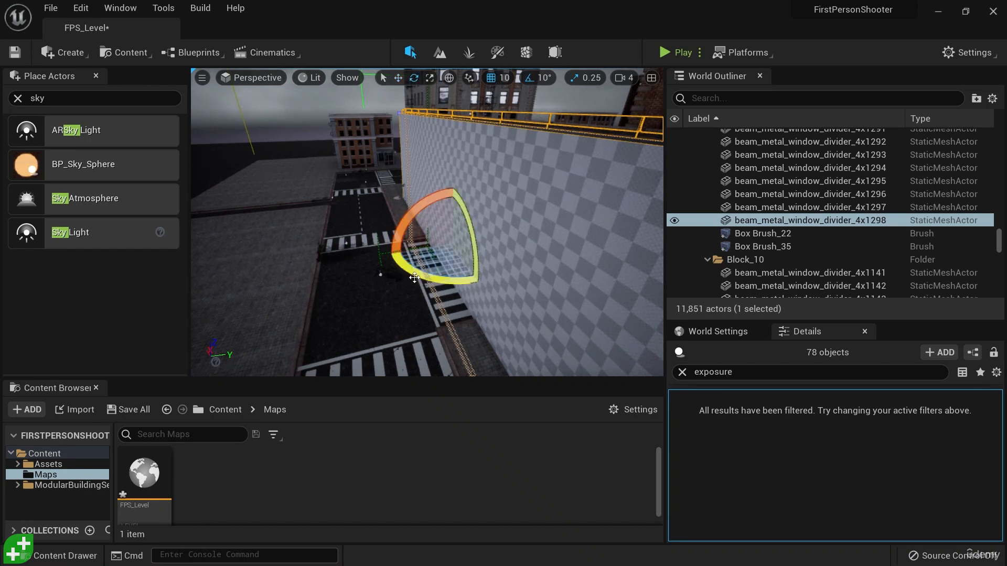
pyautogui.moveTo(407, 270); pyautogui.dragTo(357, 239)
pyautogui.press('s')
pyautogui.moveTo(513, 167); pyautogui.dragTo(519, 162, button='right')
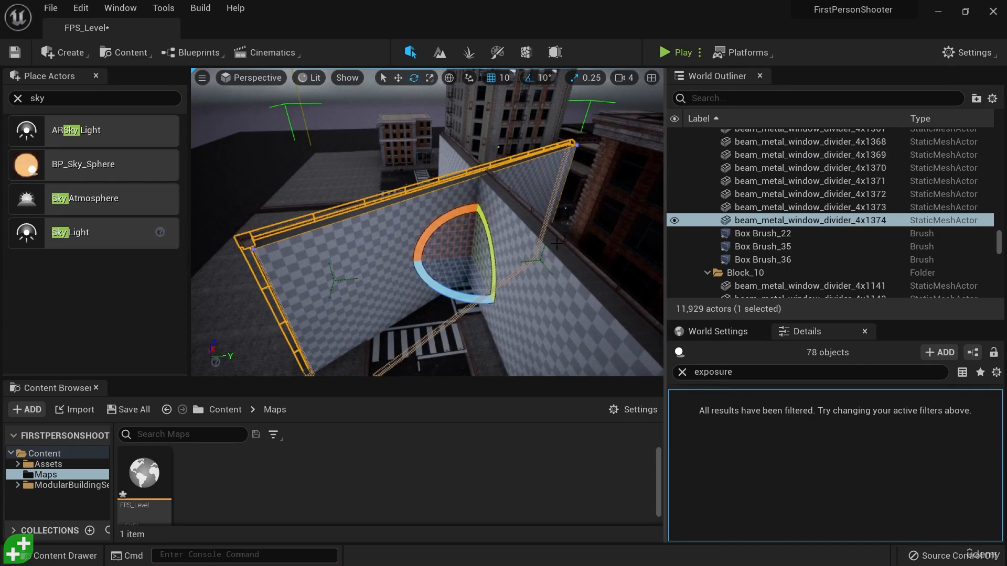
pyautogui.moveTo(427, 283)
pyautogui.mouseDown()
pyautogui.moveTo(404, 247)
pyautogui.moveTo(430, 282)
pyautogui.mouseUp()
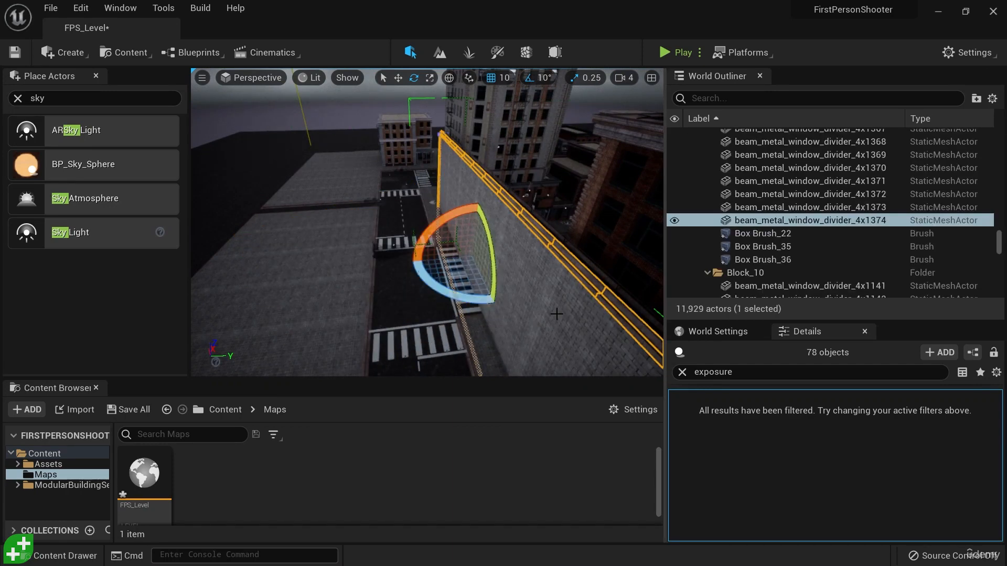
# Move the rotated wall copy along the Y axis so the two walls stand back to back with their brick faces outward
pyautogui.moveTo(556, 314); pyautogui.dragTo(527, 304, button='right')
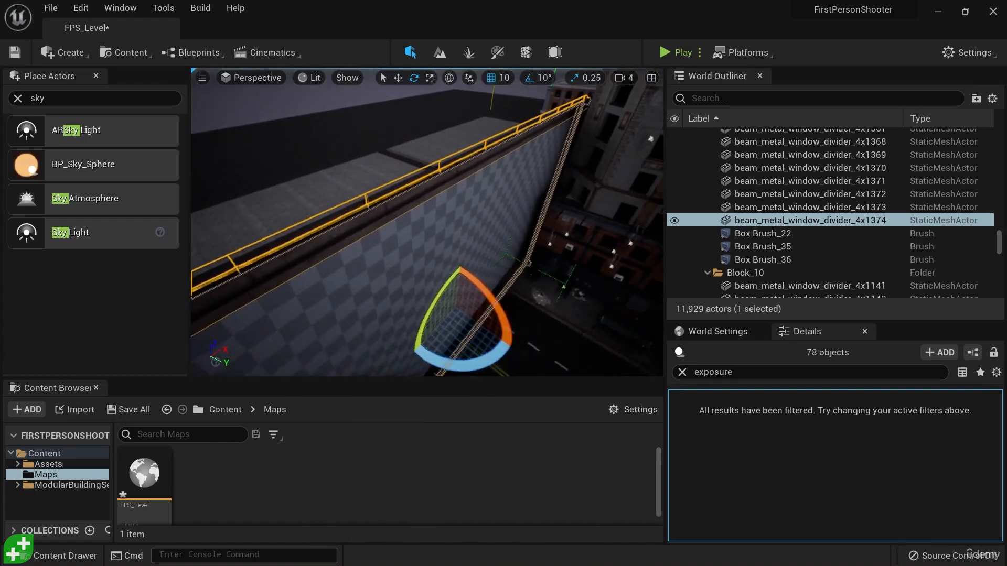
pyautogui.moveTo(462, 135); pyautogui.dragTo(456, 169, button='right')
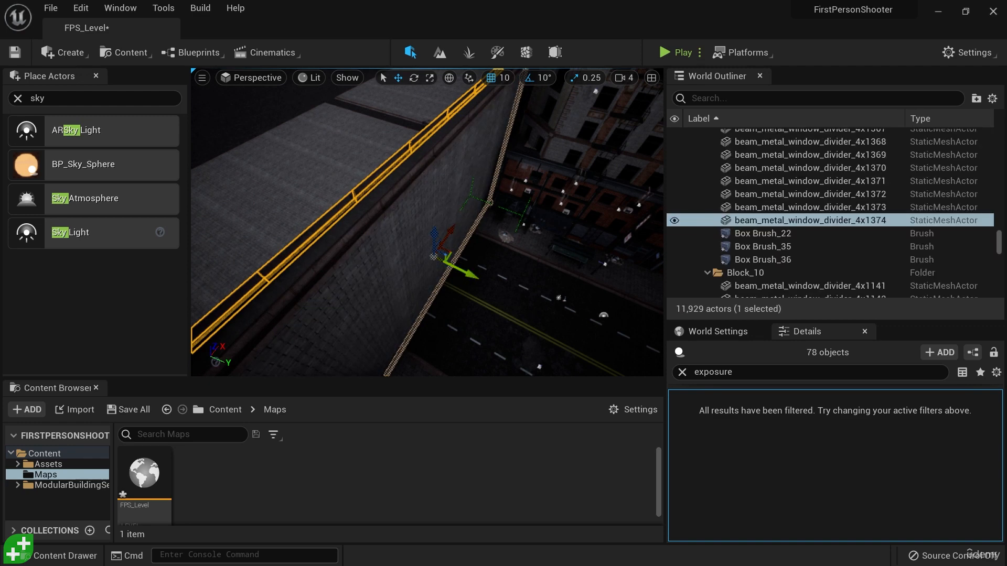
pyautogui.moveTo(461, 268); pyautogui.dragTo(481, 207, button='right')
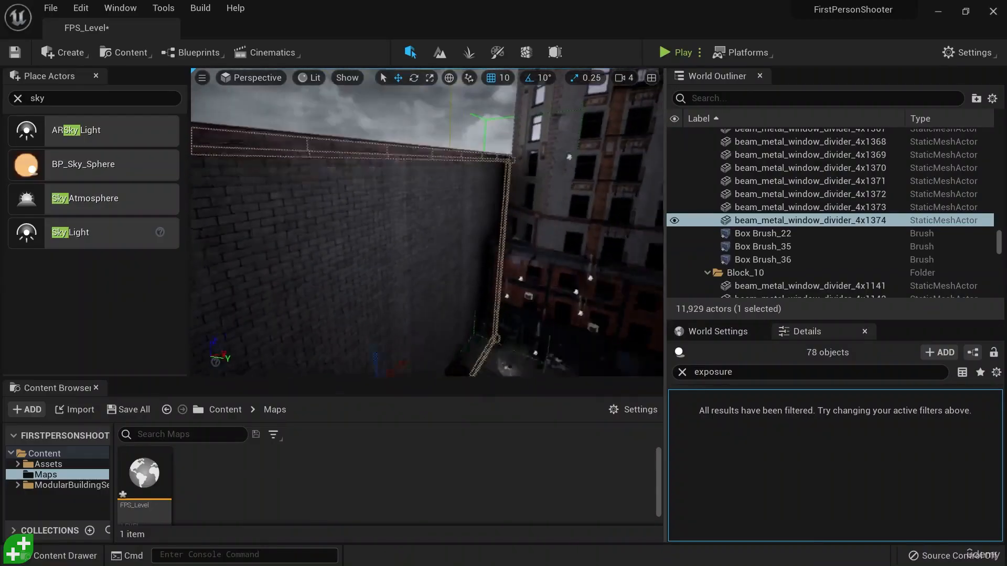
pyautogui.moveTo(428, 223); pyautogui.dragTo(527, 210, button='right')
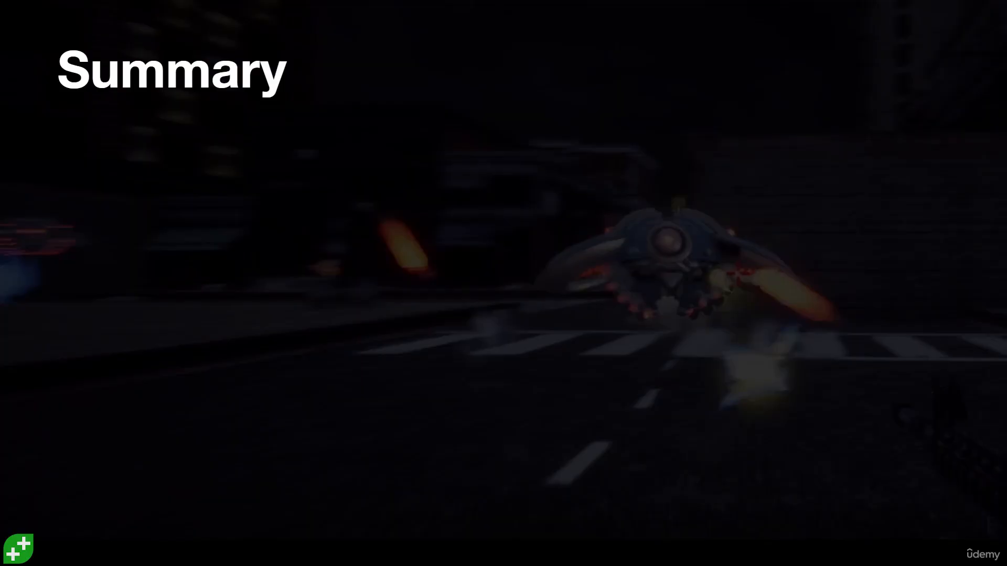